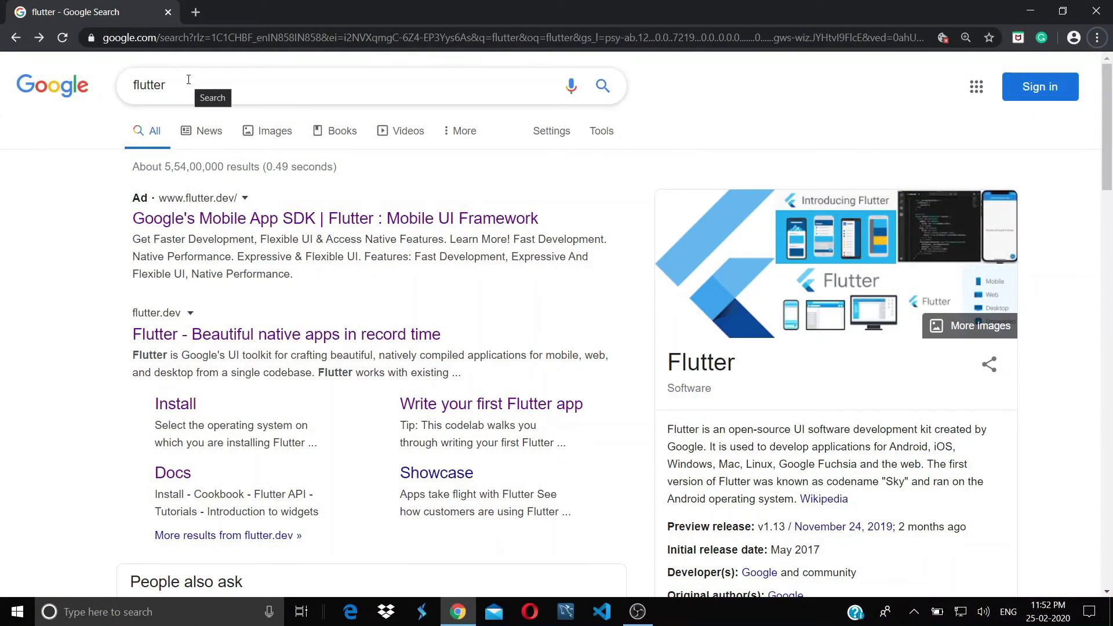
# Rerun the Google search for 'flutter' to list the flutter.dev results.
pyautogui.click(189, 81)
pyautogui.click(603, 85)
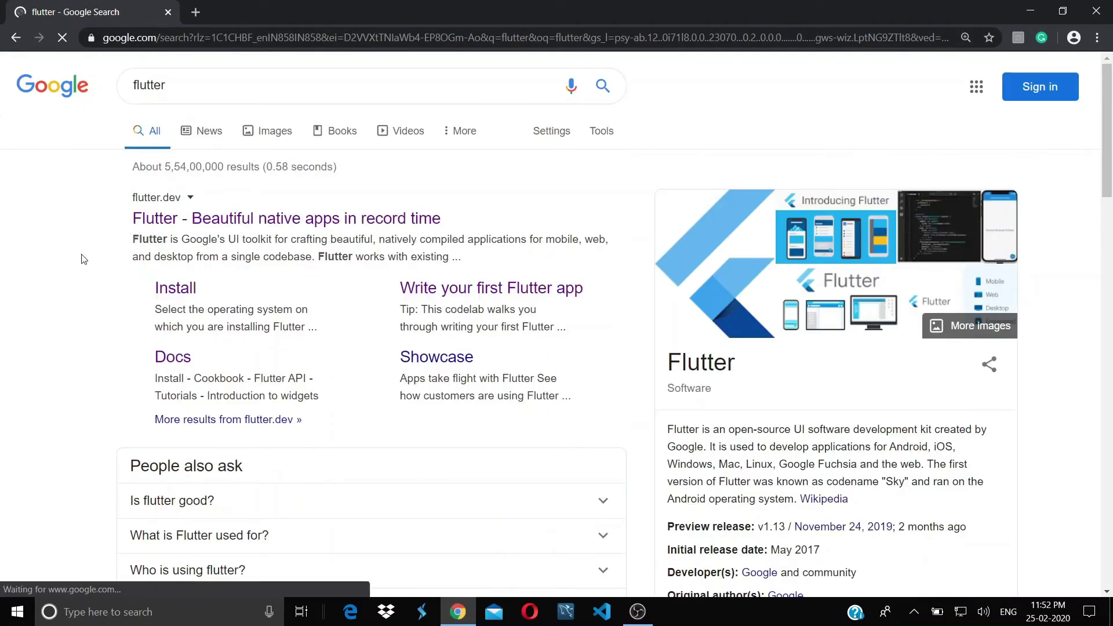
# From the Windows install guide, start downloading the flutter_windows SDK zip and check its progress.
pyautogui.click(175, 288)
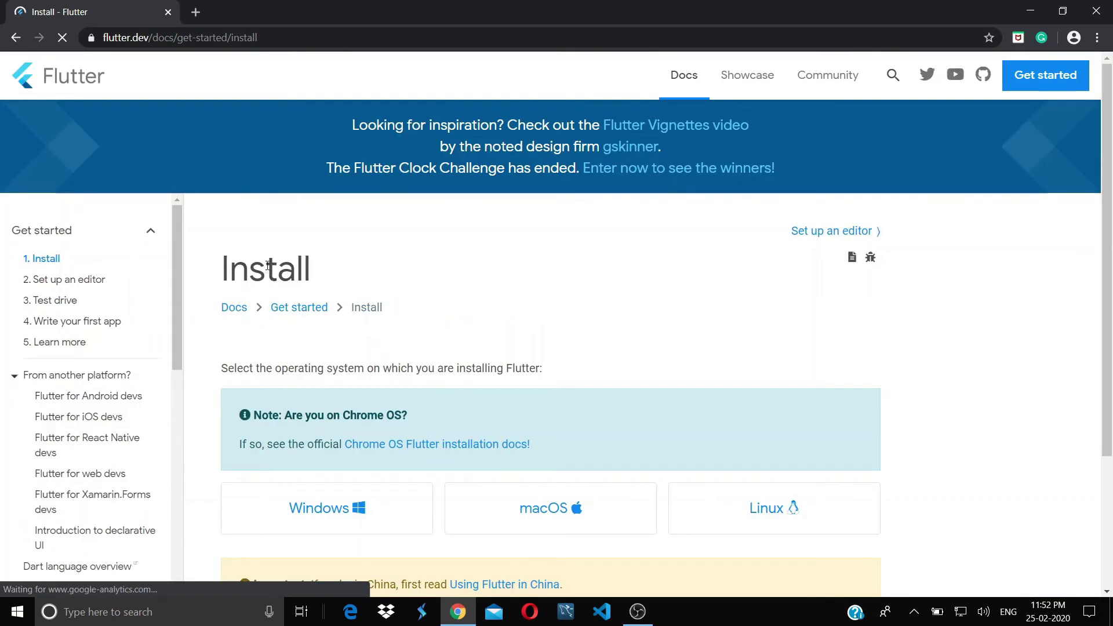
pyautogui.scroll(-2, 397, 366)
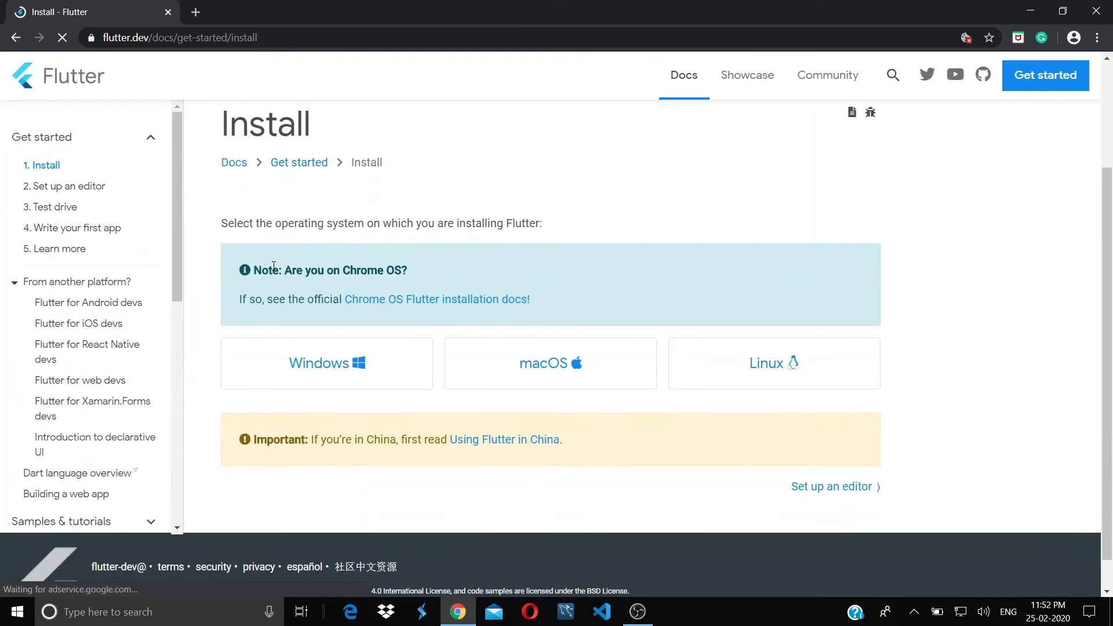
pyautogui.click(376, 367)
pyautogui.scroll(-2, 485, 261)
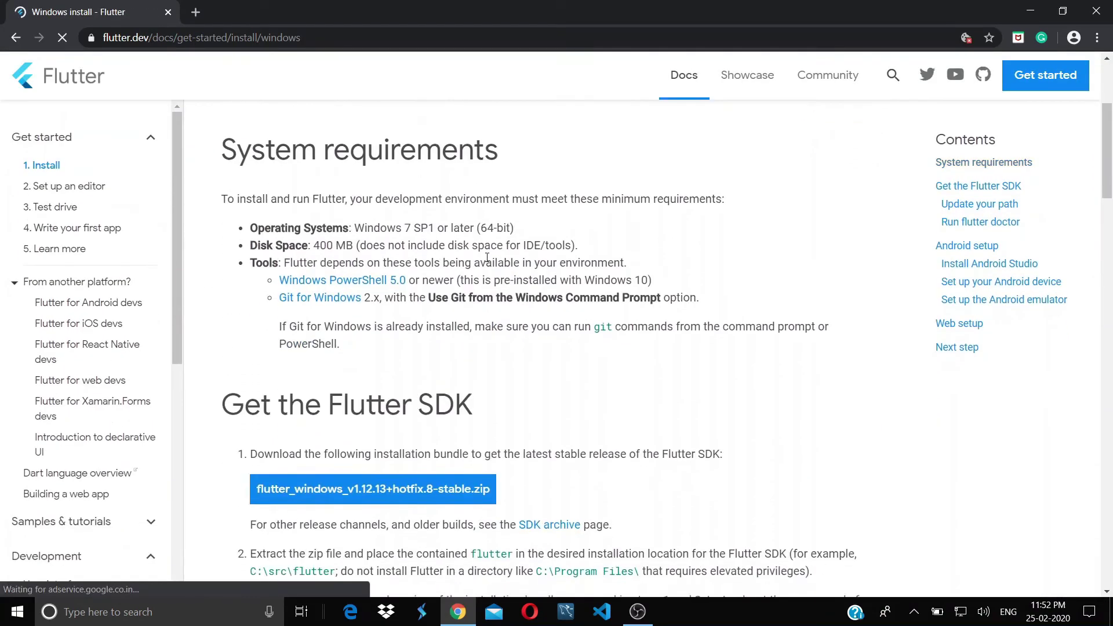
pyautogui.scroll(-2, 250, 287)
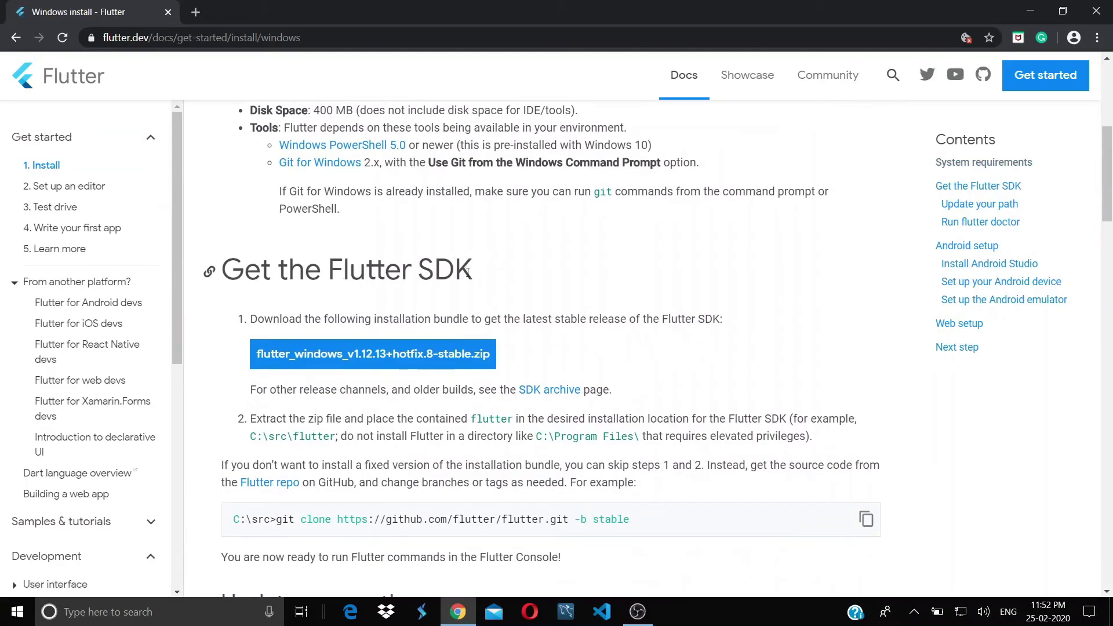
pyautogui.click(365, 365)
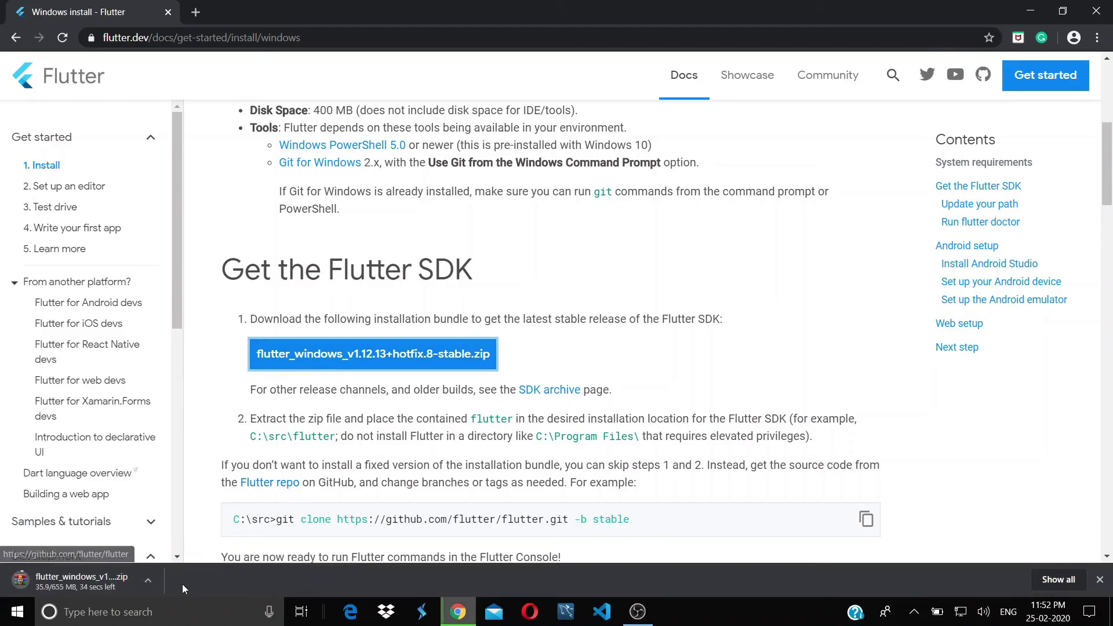
pyautogui.click(148, 581)
# Show the desktop and browse to the Downloads folder in File Explorer.
pyautogui.click(1029, 11)
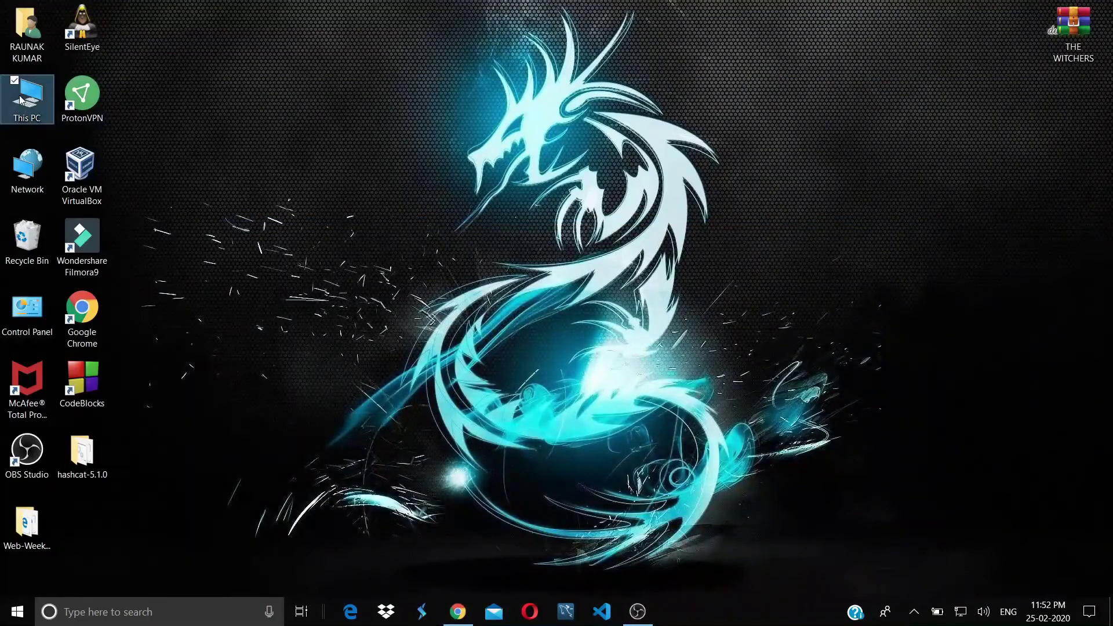
pyautogui.doubleClick(21, 99)
pyautogui.doubleClick(785, 167)
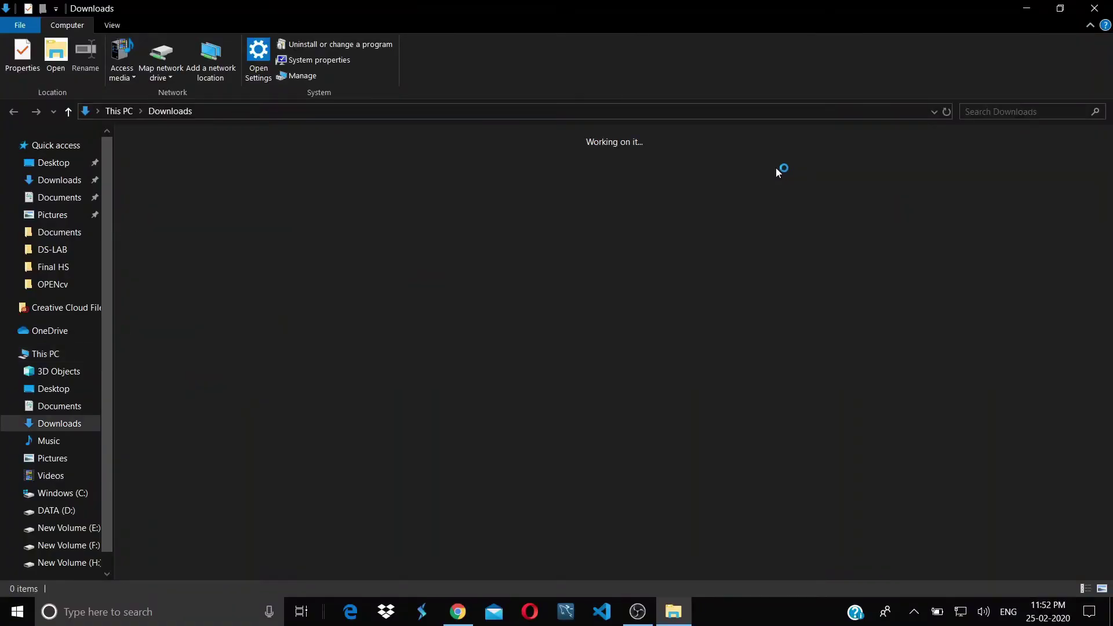
# Bring up the 'Extract files...' options for the downloaded flutter_windows zip.
pyautogui.click(340, 298)
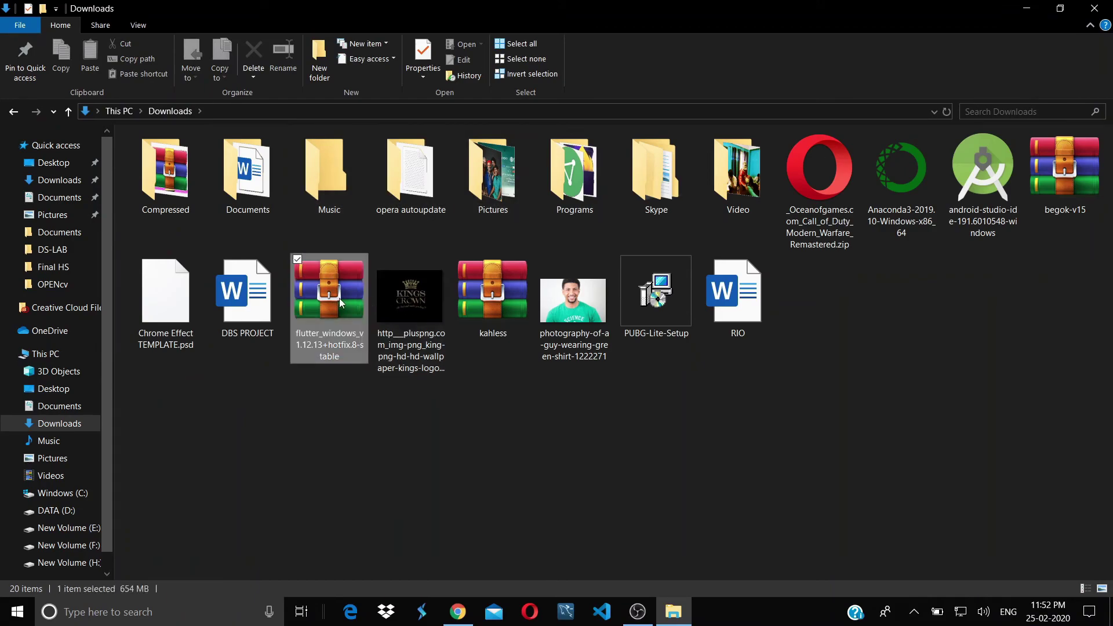
pyautogui.rightClick(352, 283)
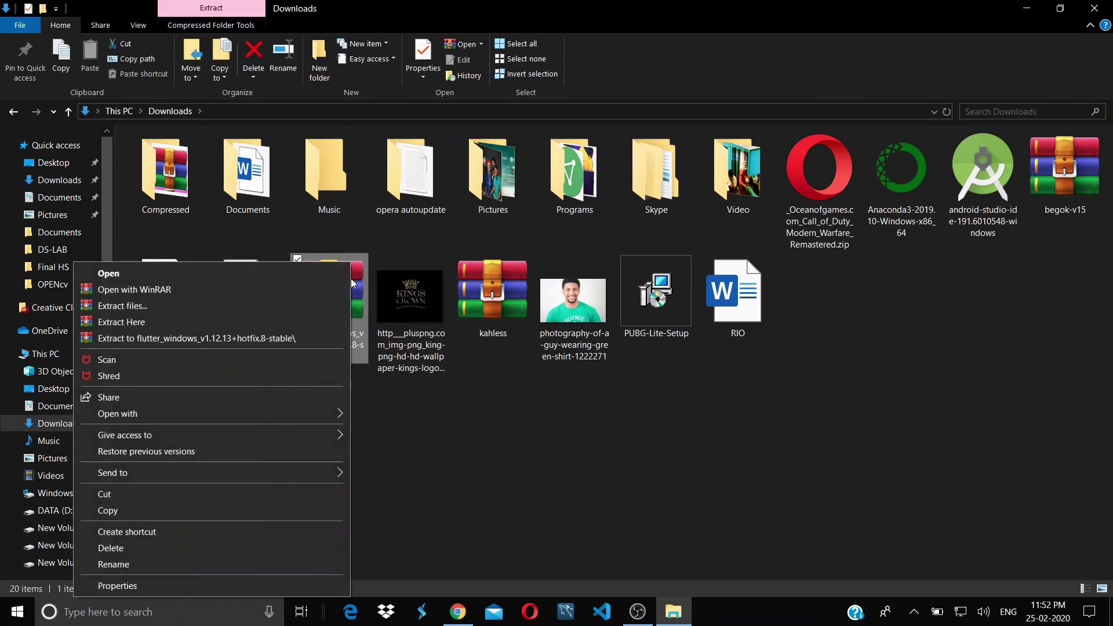
pyautogui.click(327, 307)
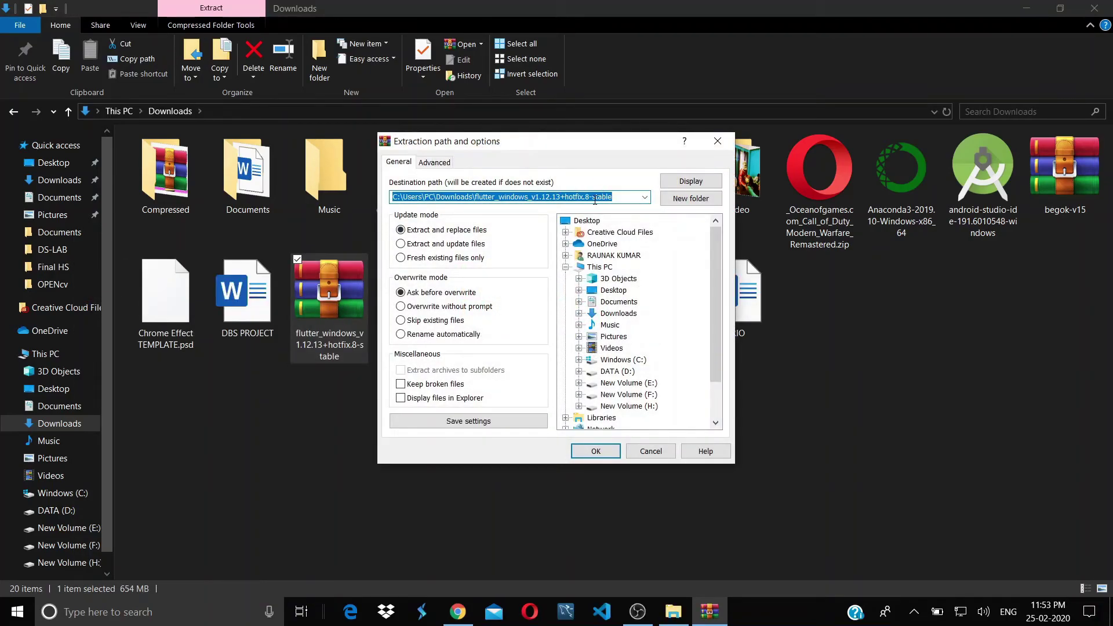
pyautogui.write('C:\\')
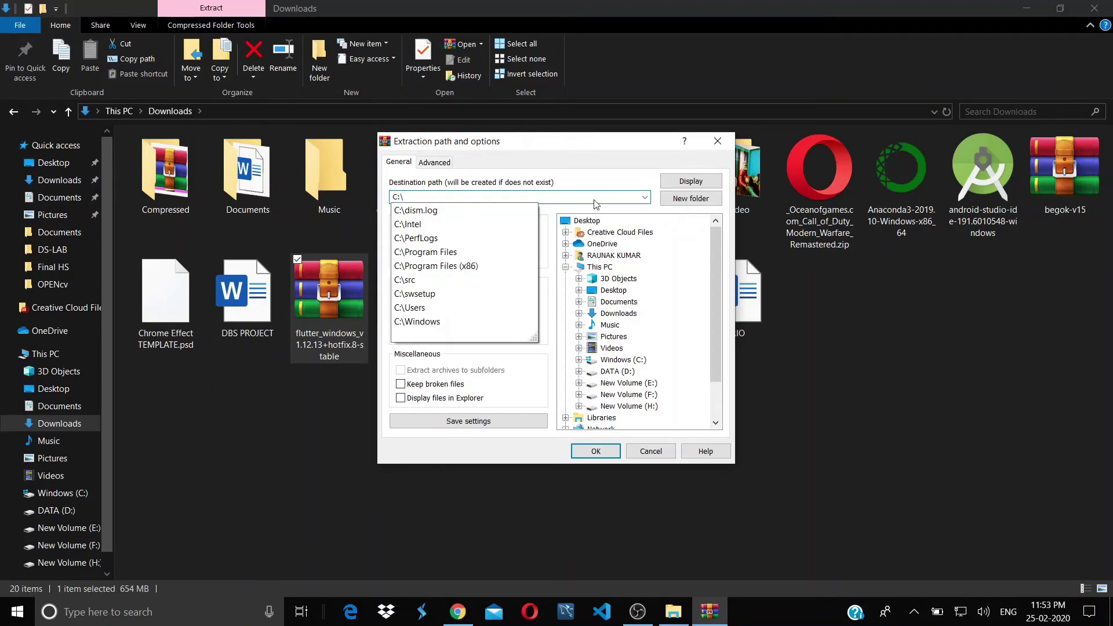
pyautogui.write('src')
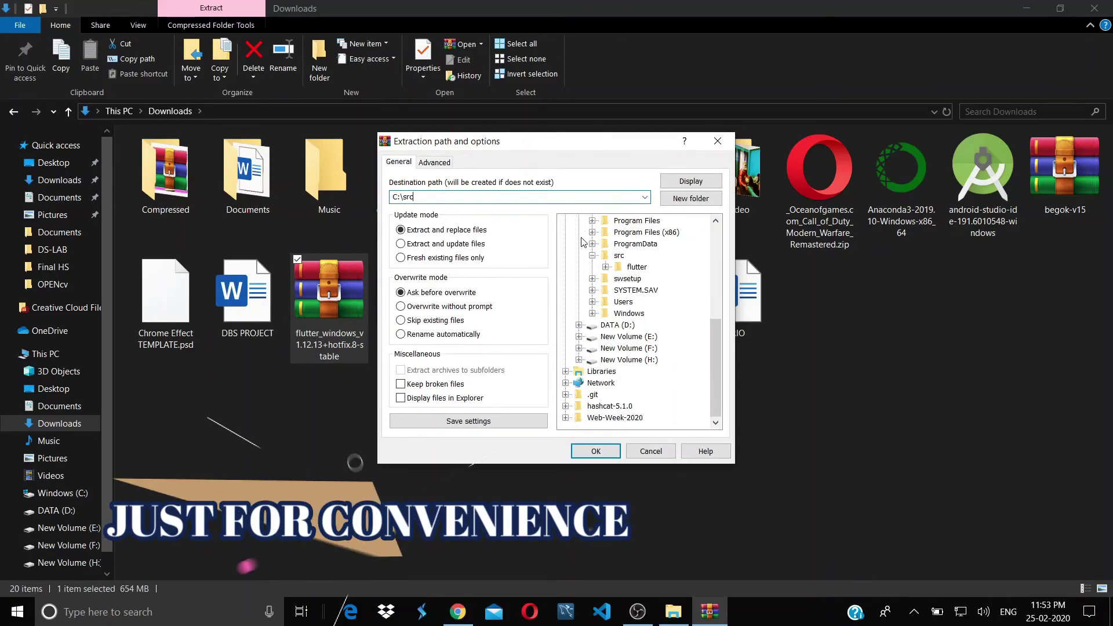
# Extract the Flutter SDK zip into C:\src and show the desktop while it runs.
pyautogui.click(596, 450)
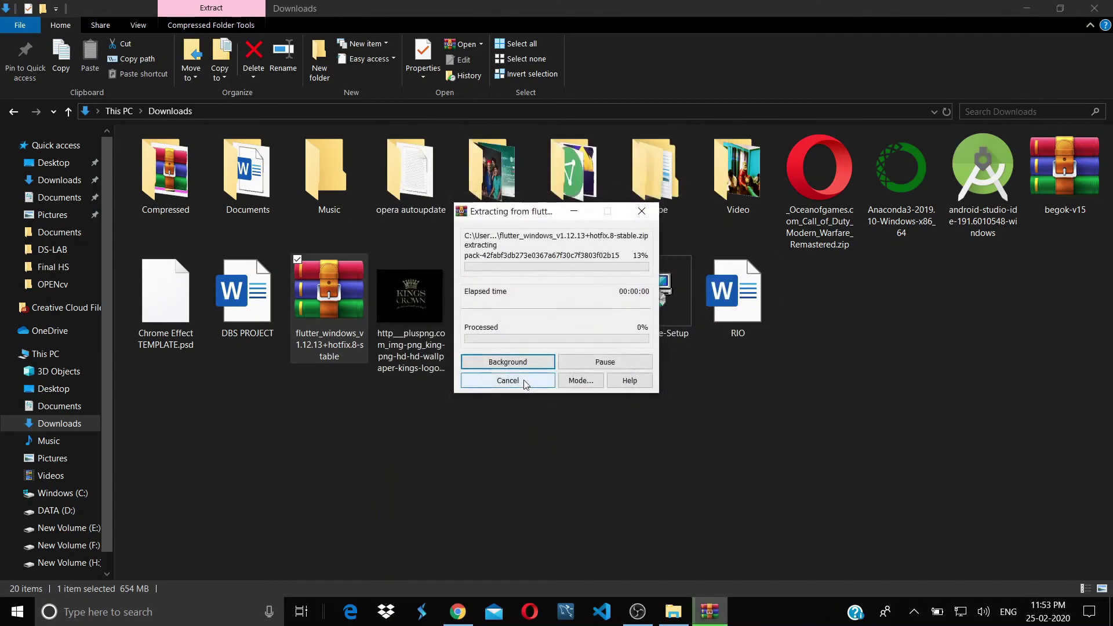
pyautogui.press('super+d')
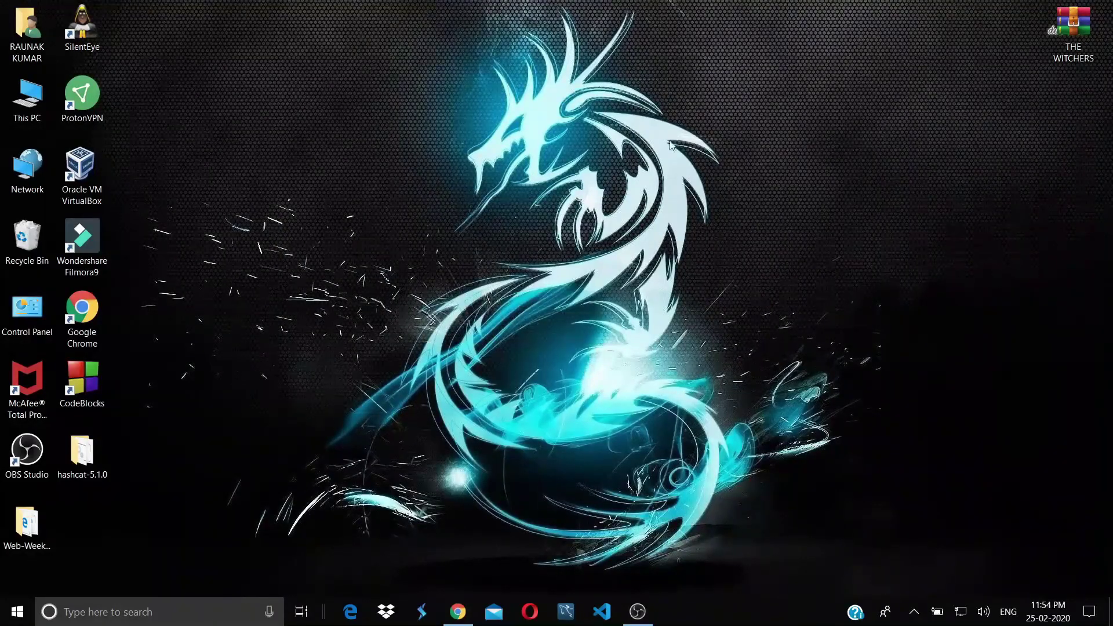
# Browse through This PC and C: into C:\src\flutter to view the extracted SDK.
pyautogui.doubleClick(44, 107)
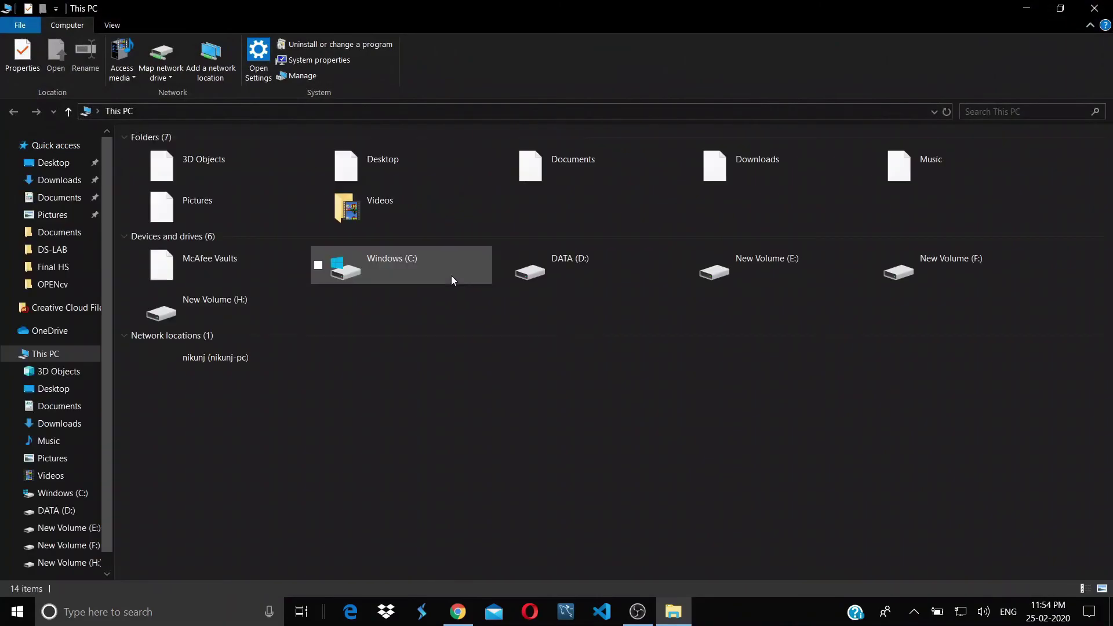
pyautogui.doubleClick(425, 270)
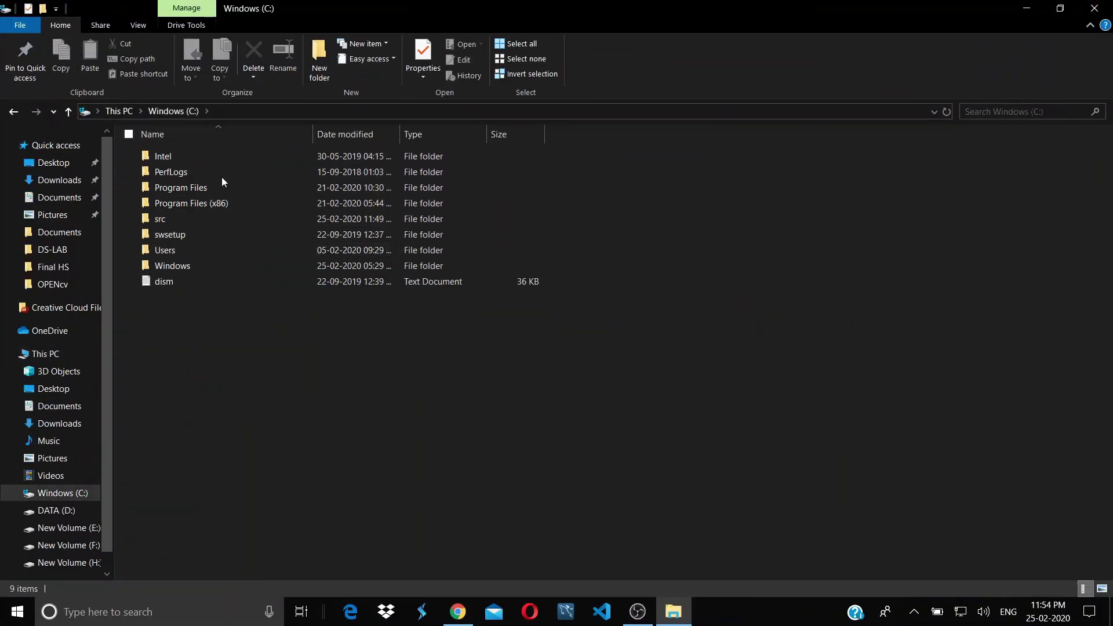
pyautogui.doubleClick(229, 220)
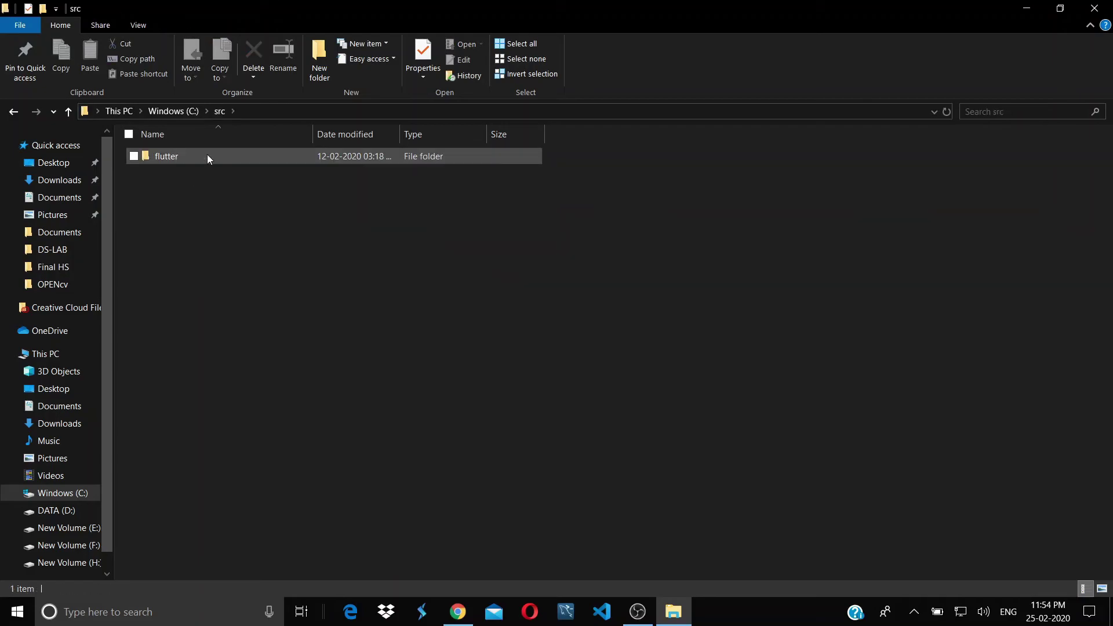
pyautogui.doubleClick(209, 154)
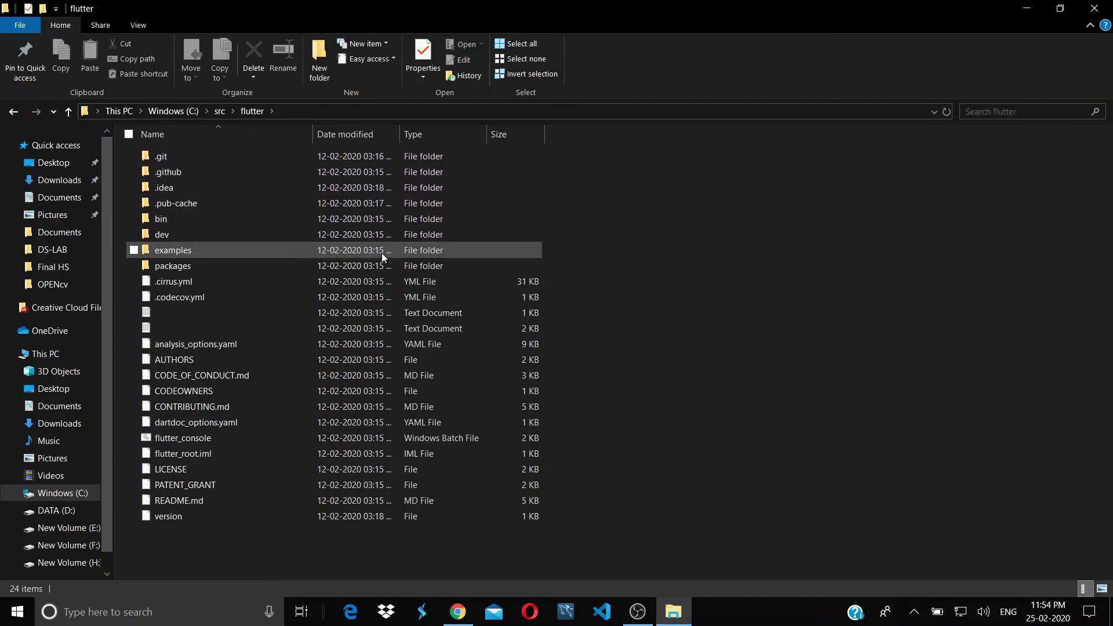
# Find 'Edit the system environment variables' via Start search and move System Properties aside.
pyautogui.click(165, 620)
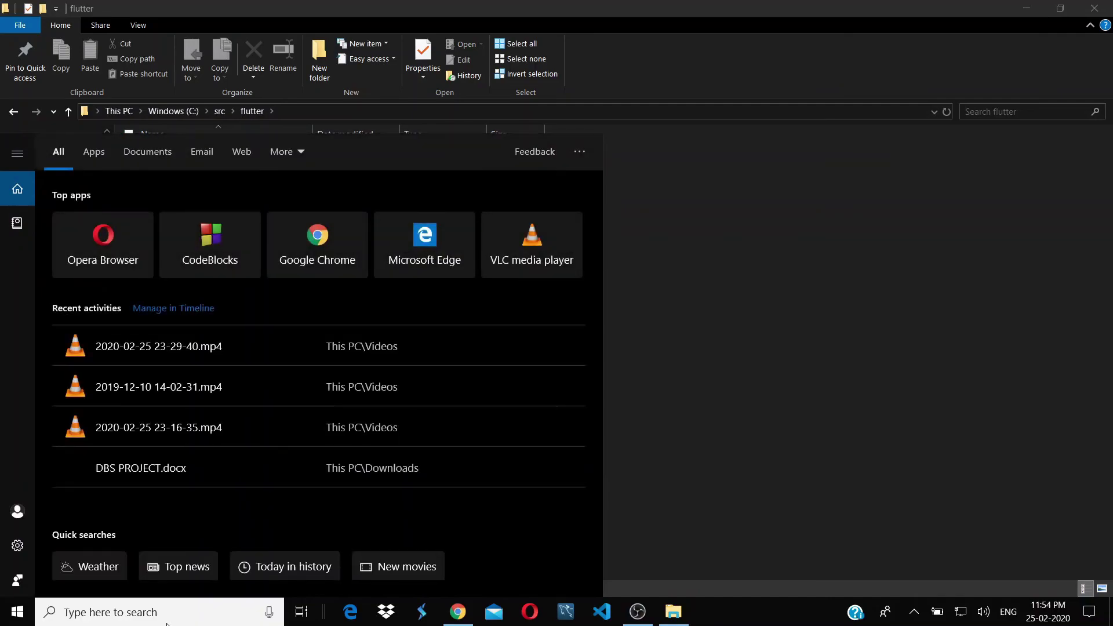
pyautogui.write('env')
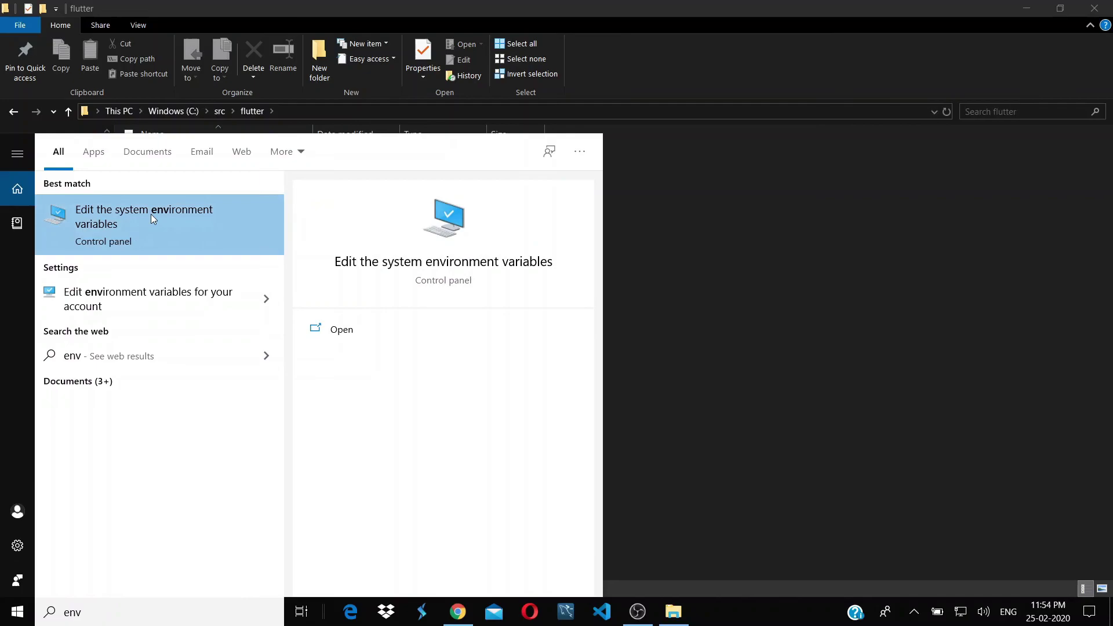
pyautogui.click(219, 216)
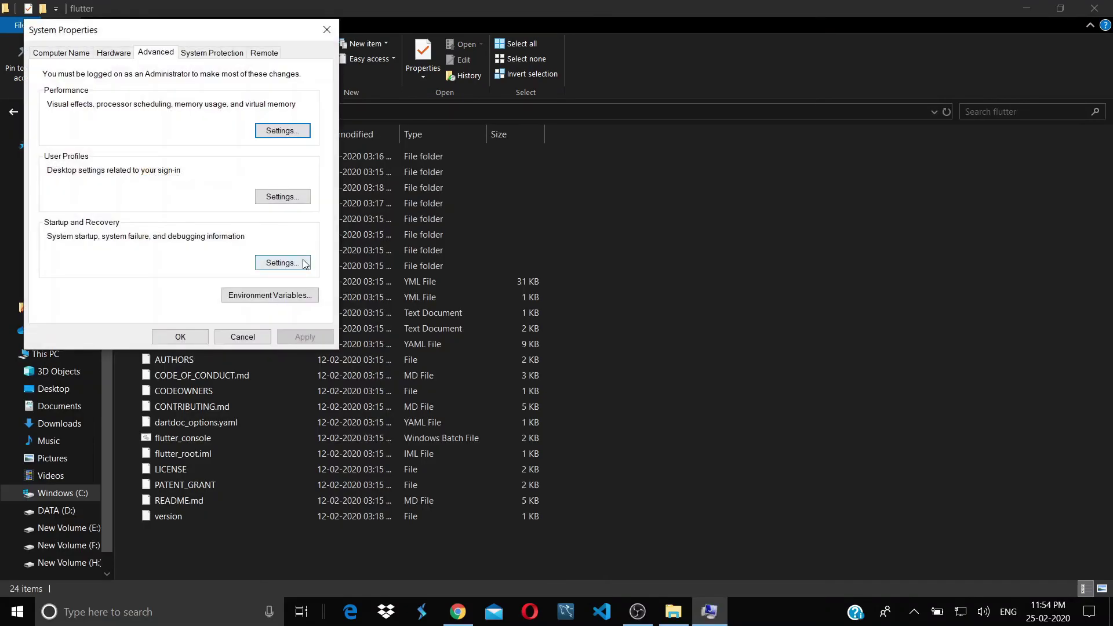
pyautogui.moveTo(236, 33); pyautogui.dragTo(950, 54)
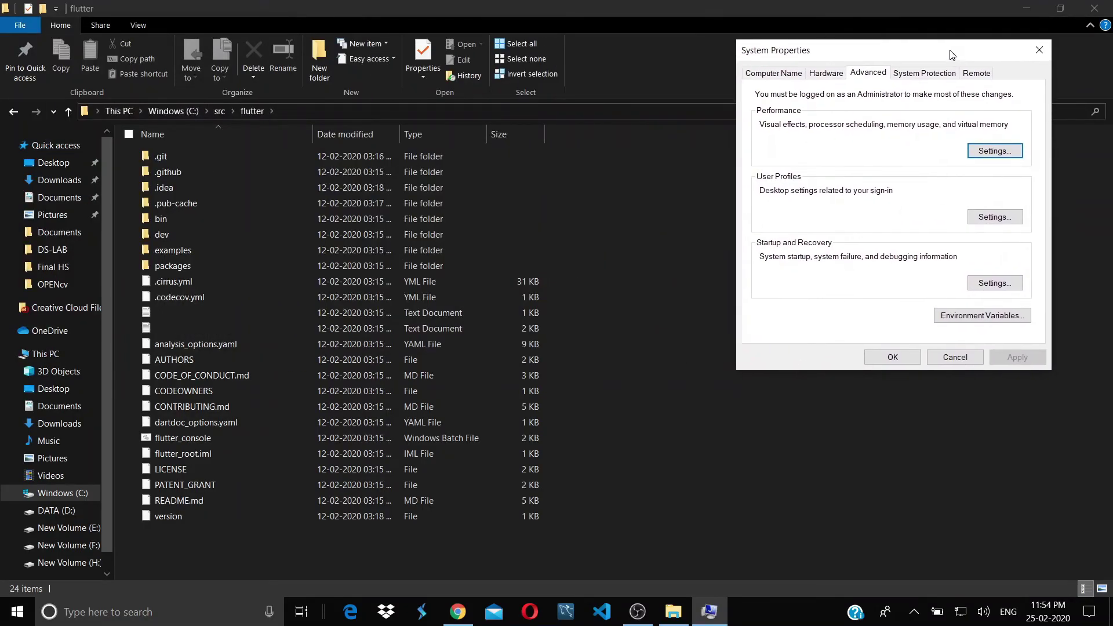
# Copy the full path C:\src\flutter\bin from the bin folder's address bar.
pyautogui.click(325, 3)
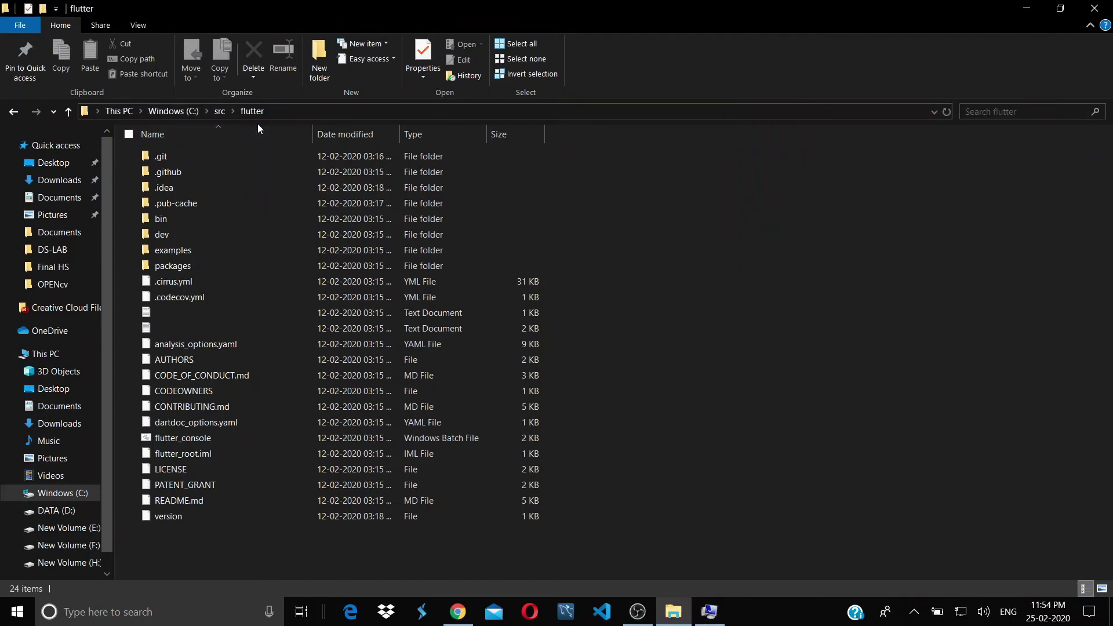
pyautogui.doubleClick(180, 219)
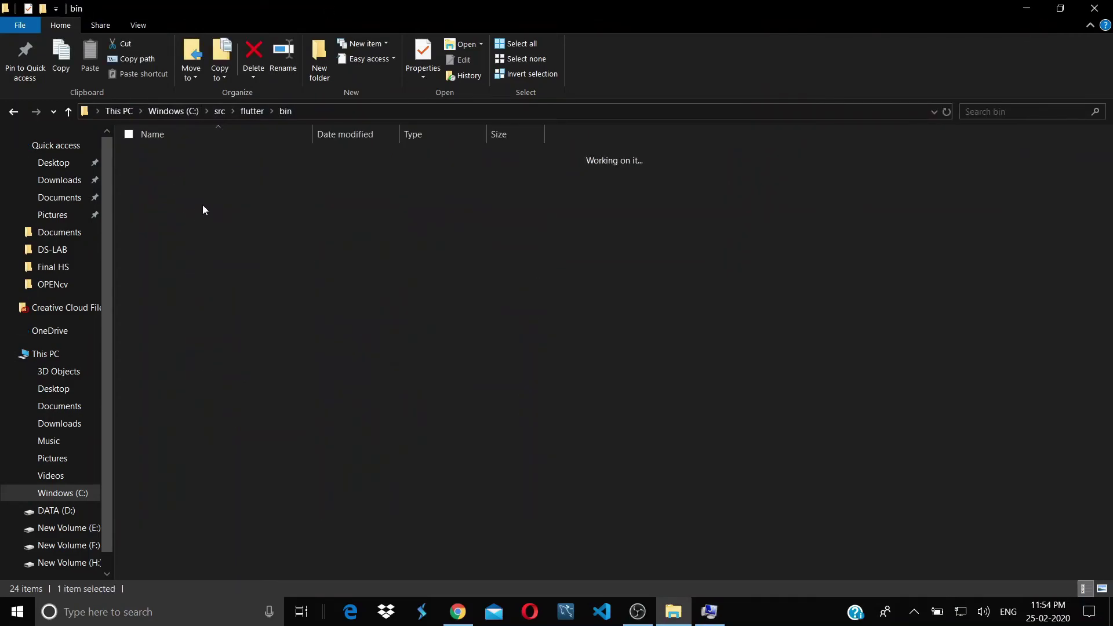
pyautogui.click(334, 111)
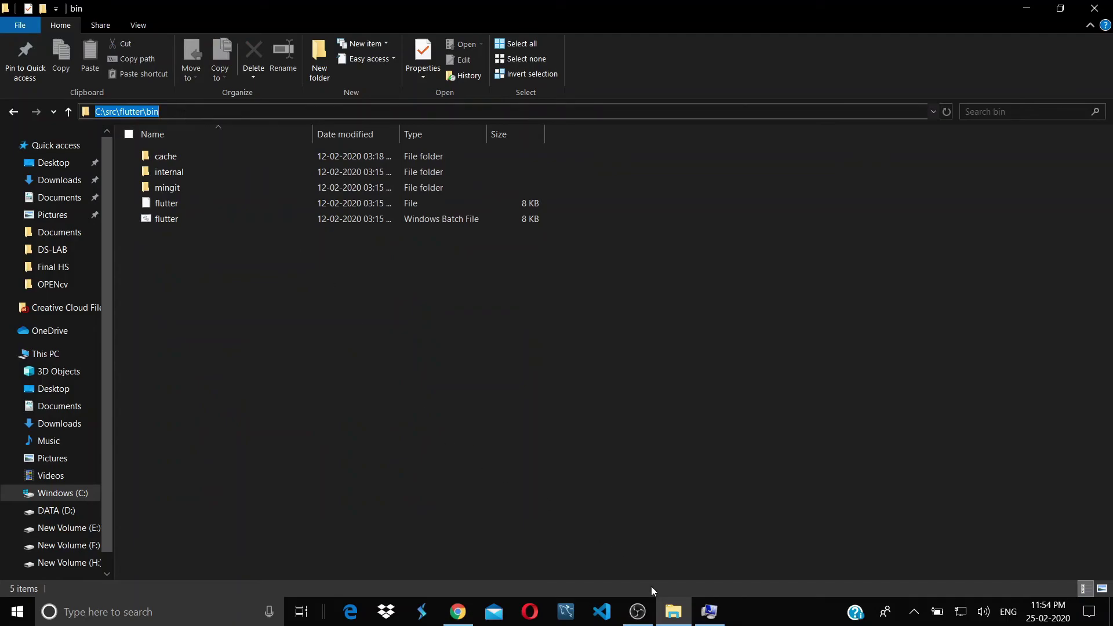
pyautogui.click(708, 611)
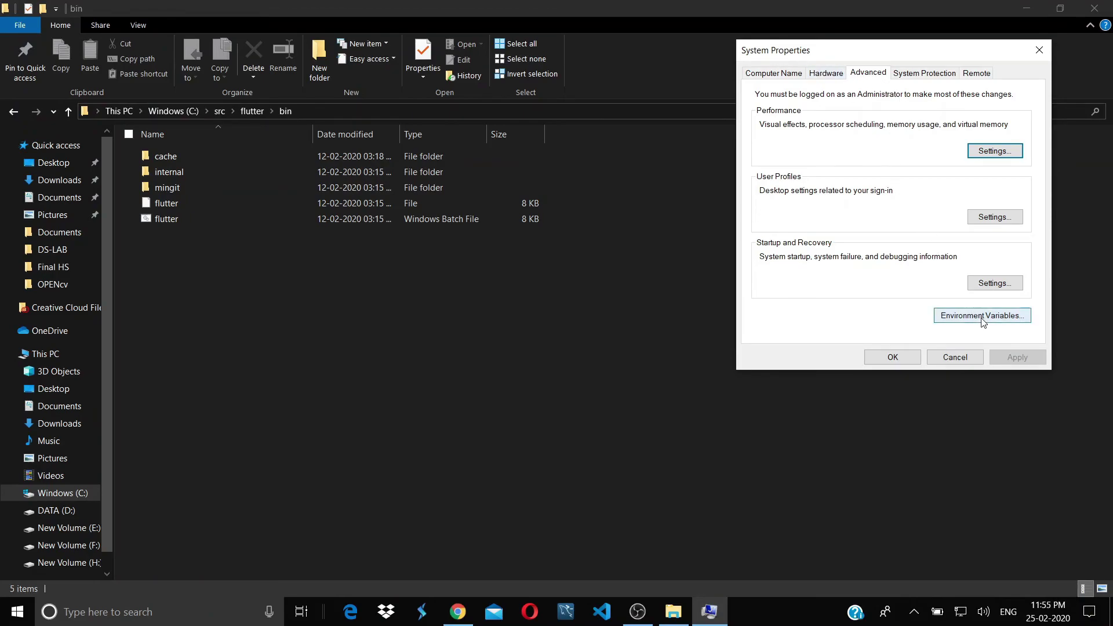
# In Environment Variables, bring the user Path variable up for editing.
pyautogui.click(1017, 321)
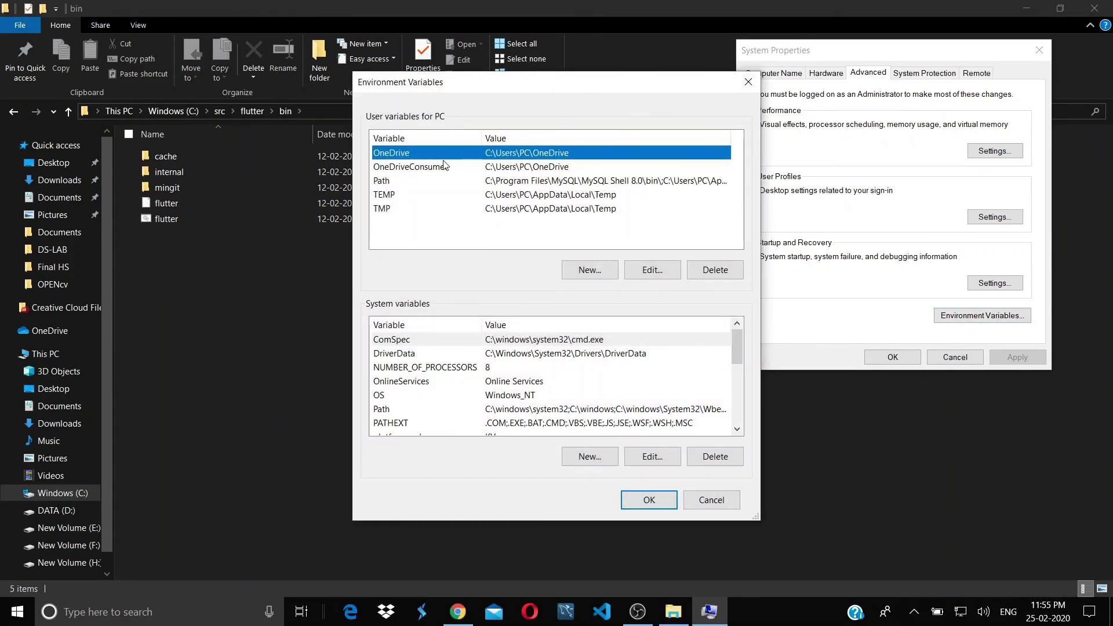
pyautogui.click(392, 182)
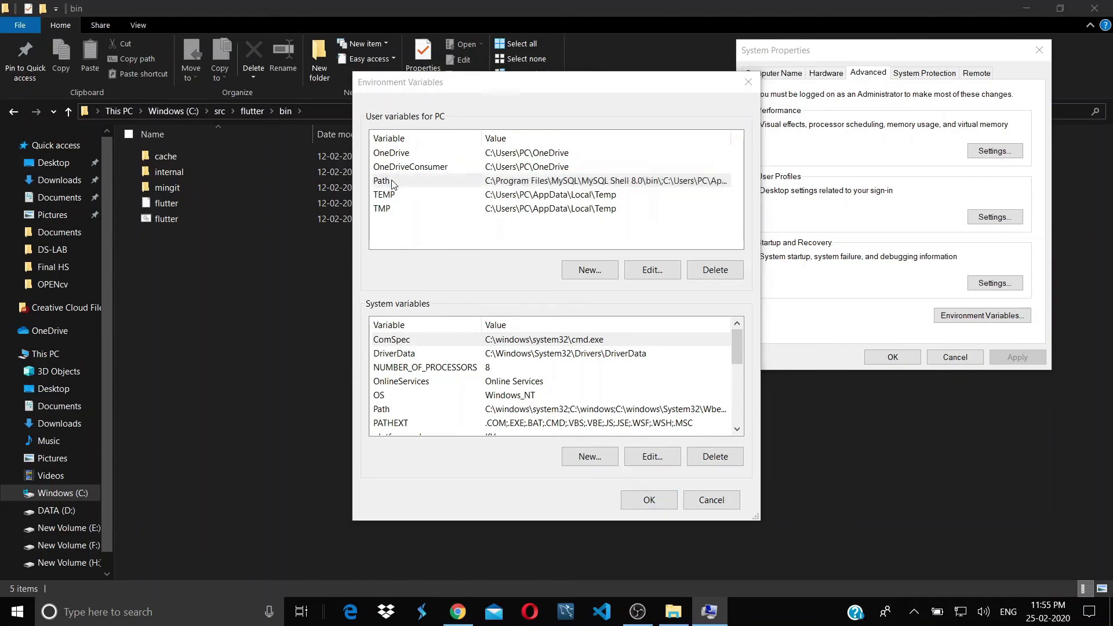
pyautogui.doubleClick(393, 181)
pyautogui.click(557, 198)
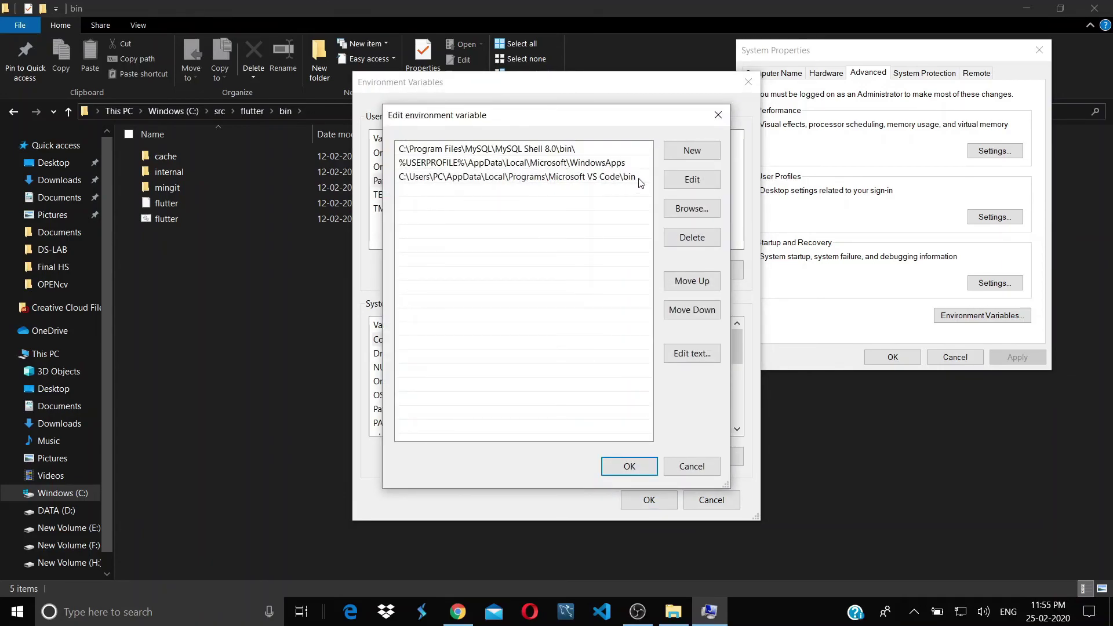
# Add C:\src\flutter\bin as a new Path entry and confirm all the dialogs.
pyautogui.click(696, 154)
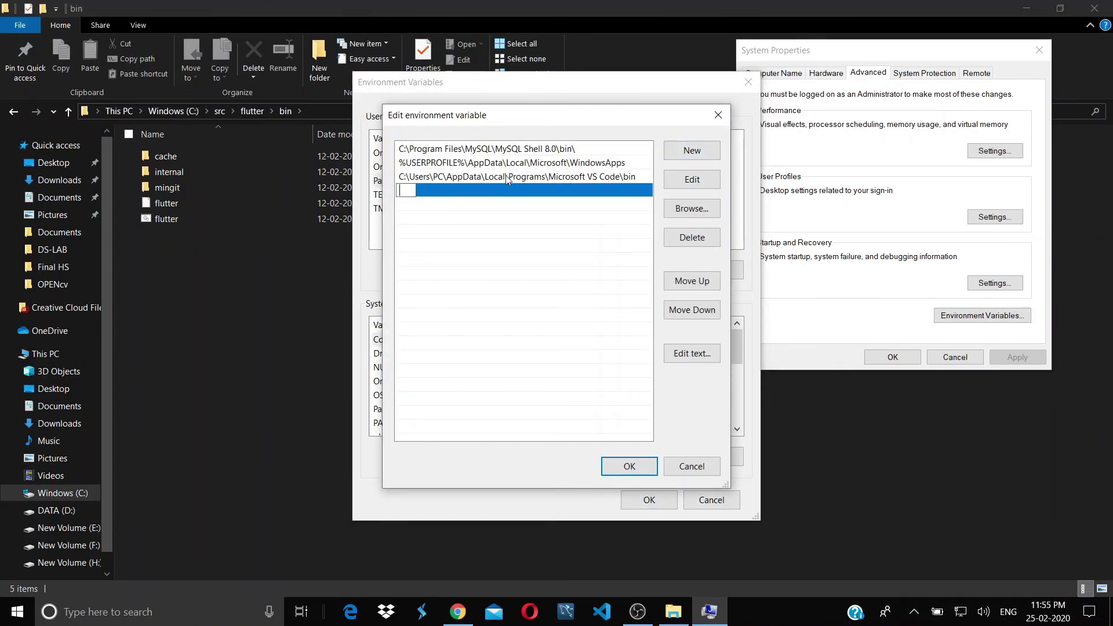
pyautogui.write('C:\\src\\flutter\\bin')
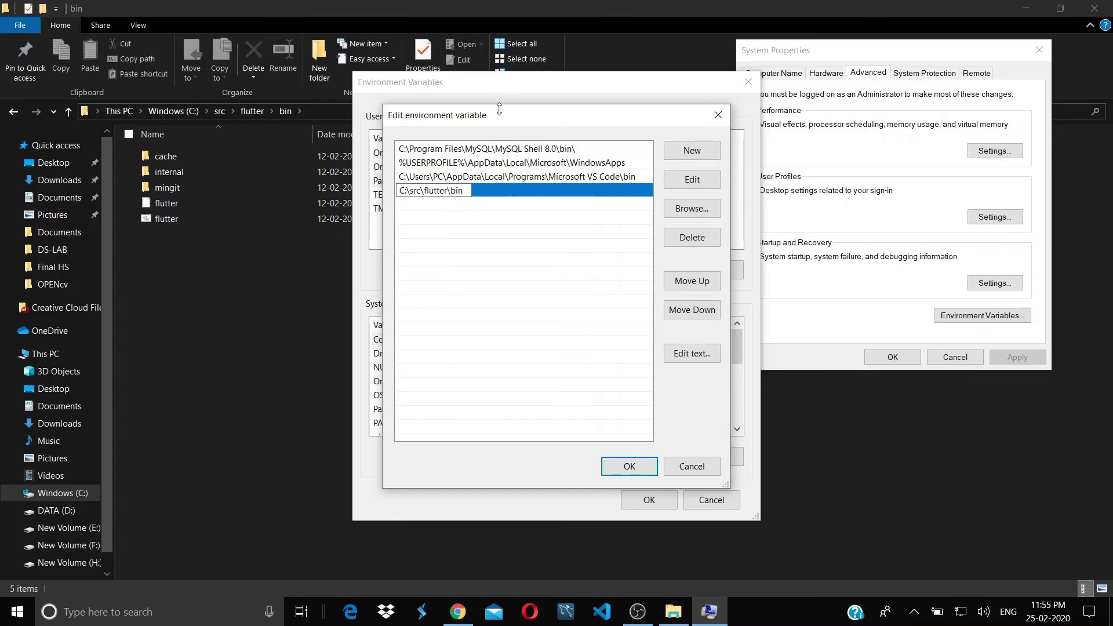
pyautogui.click(630, 467)
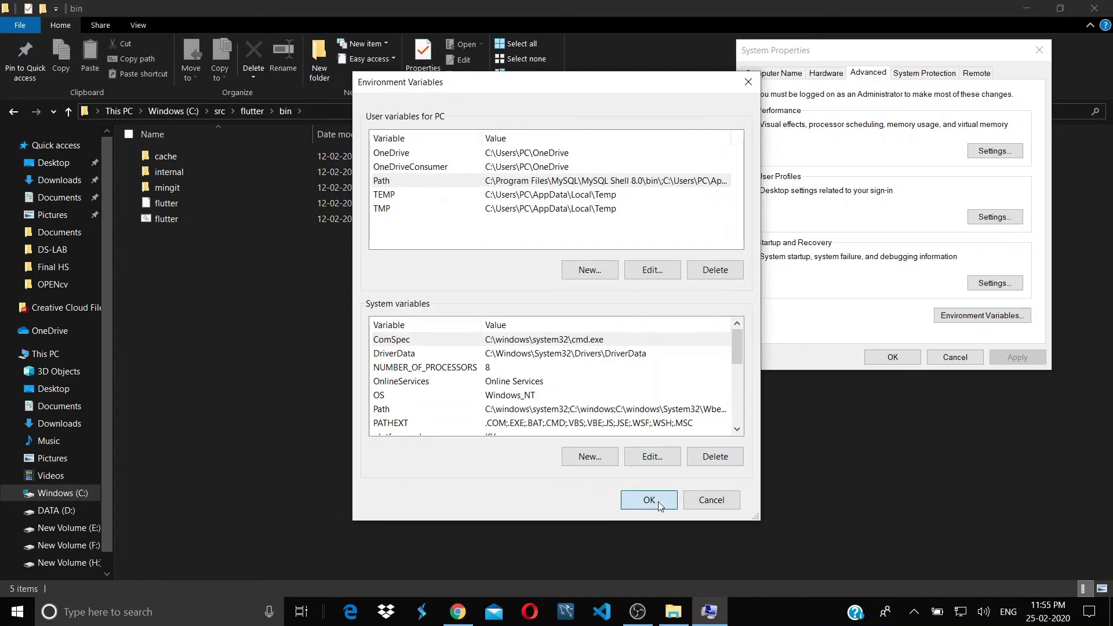
pyautogui.click(653, 502)
pyautogui.click(879, 357)
# Show the desktop and refresh it twice.
pyautogui.press('super+d')
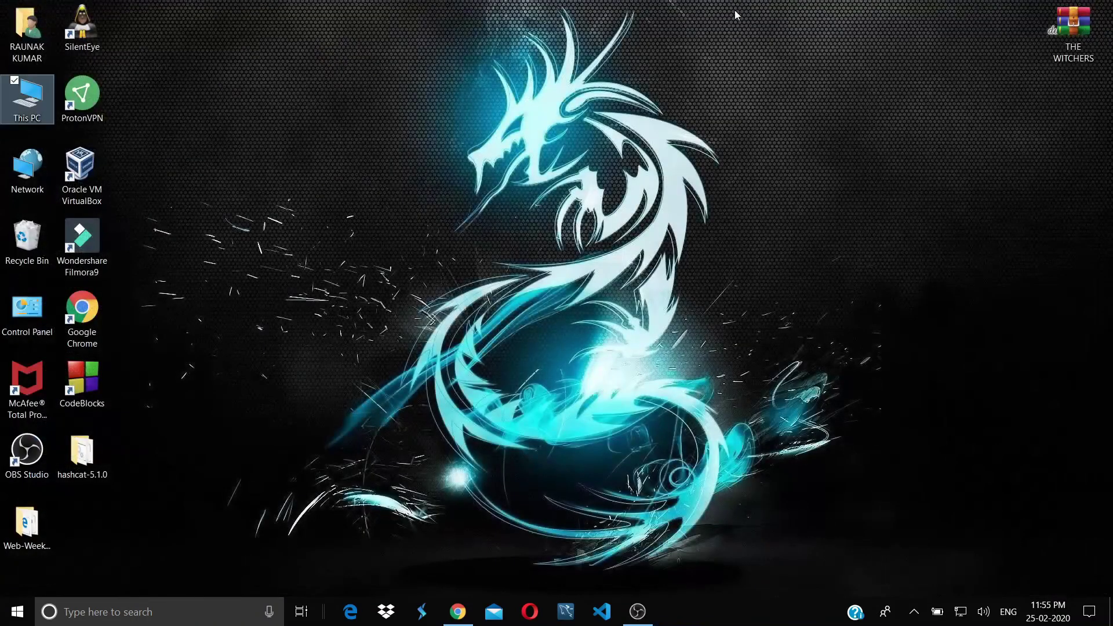
pyautogui.rightClick(736, 10)
pyautogui.click(721, 47)
pyautogui.rightClick(791, 7)
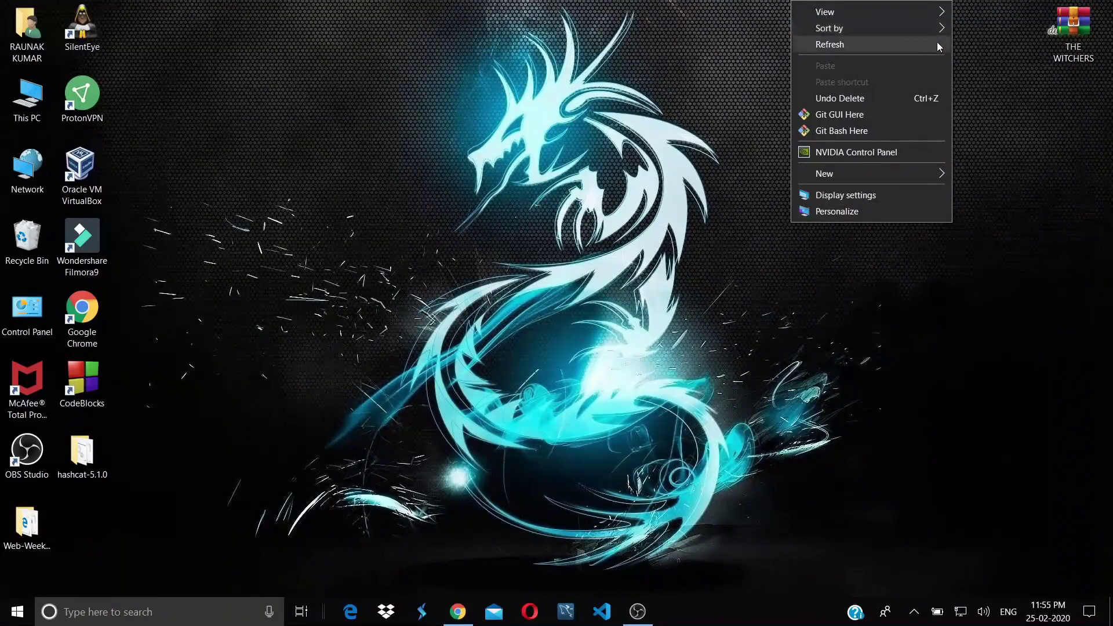
pyautogui.click(944, 44)
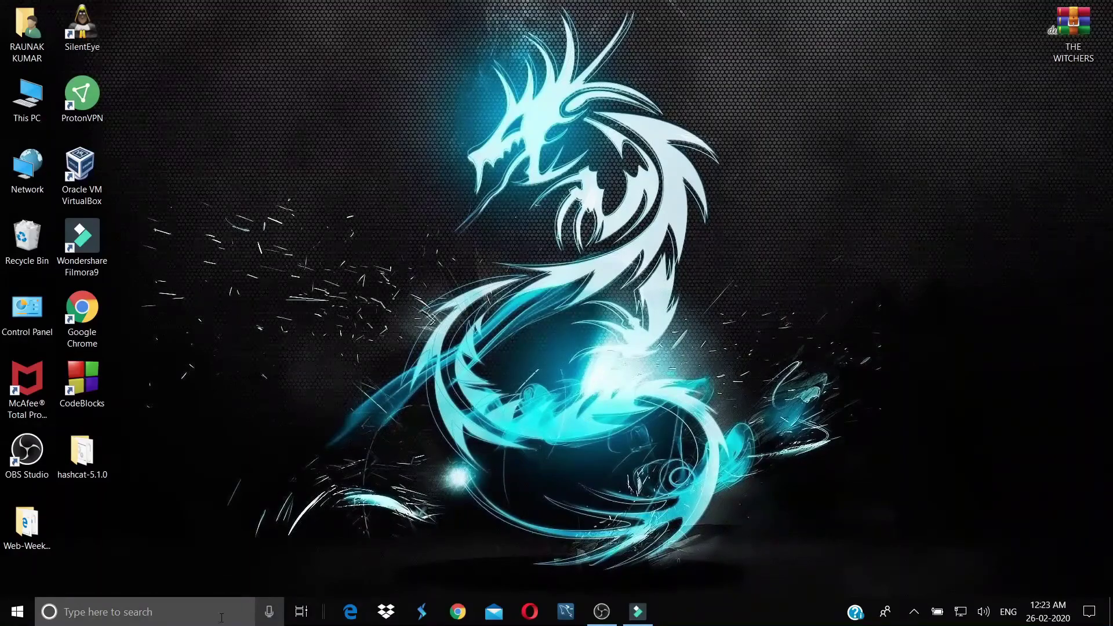
# Launch Command Prompt and run flutter, maximizing the window to read its command list.
pyautogui.click(221, 612)
pyautogui.write('c')
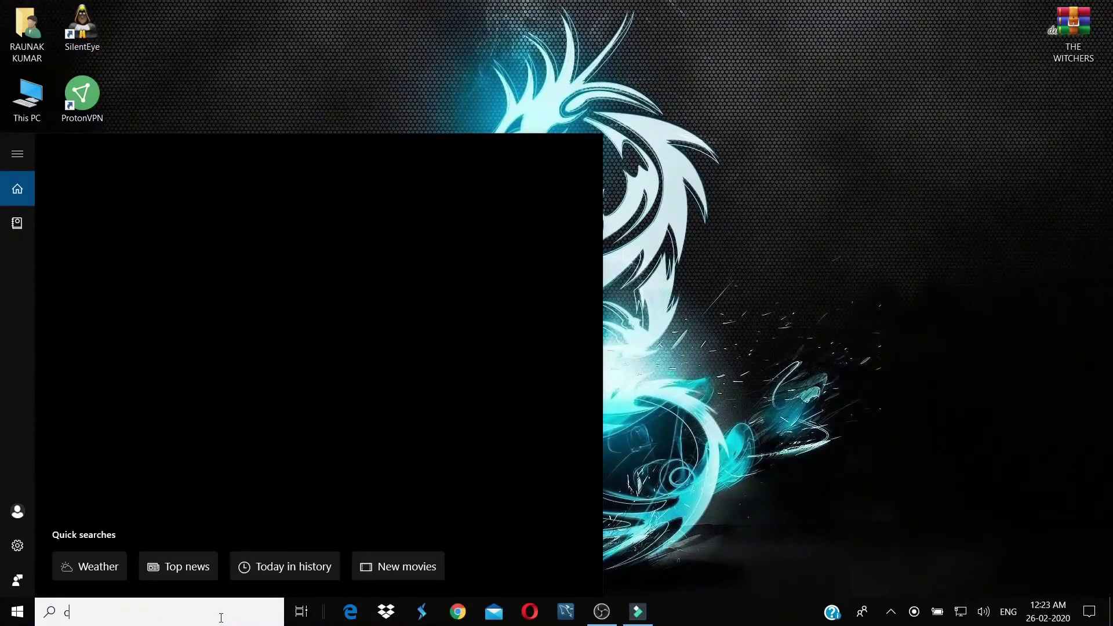
pyautogui.write('md')
pyautogui.press('Return')
pyautogui.write('flutte')
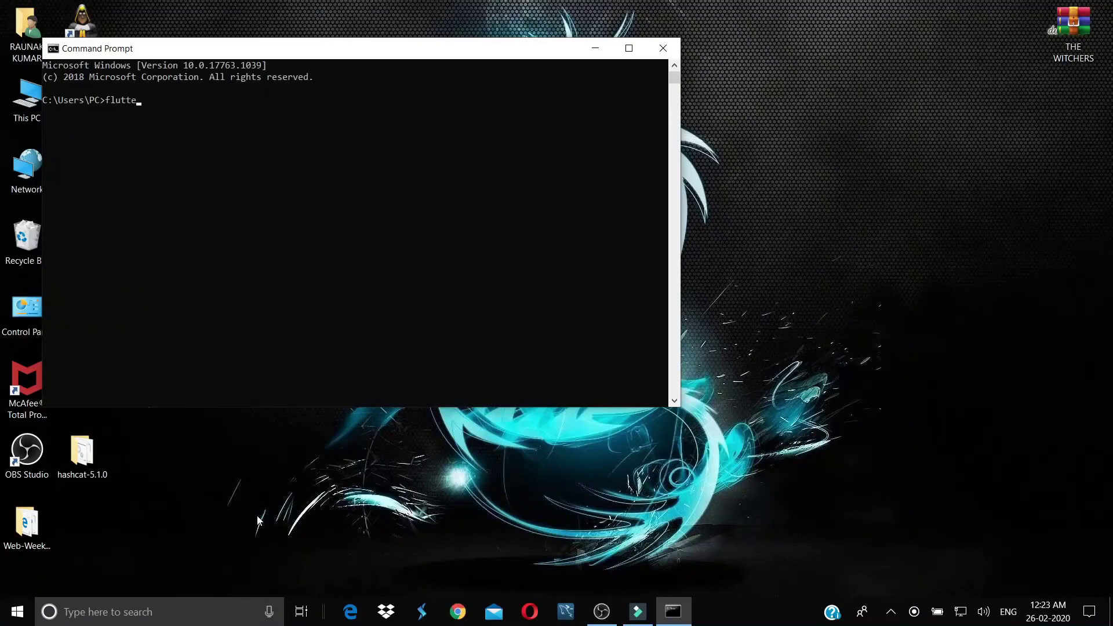
pyautogui.write('r')
pyautogui.press('Return')
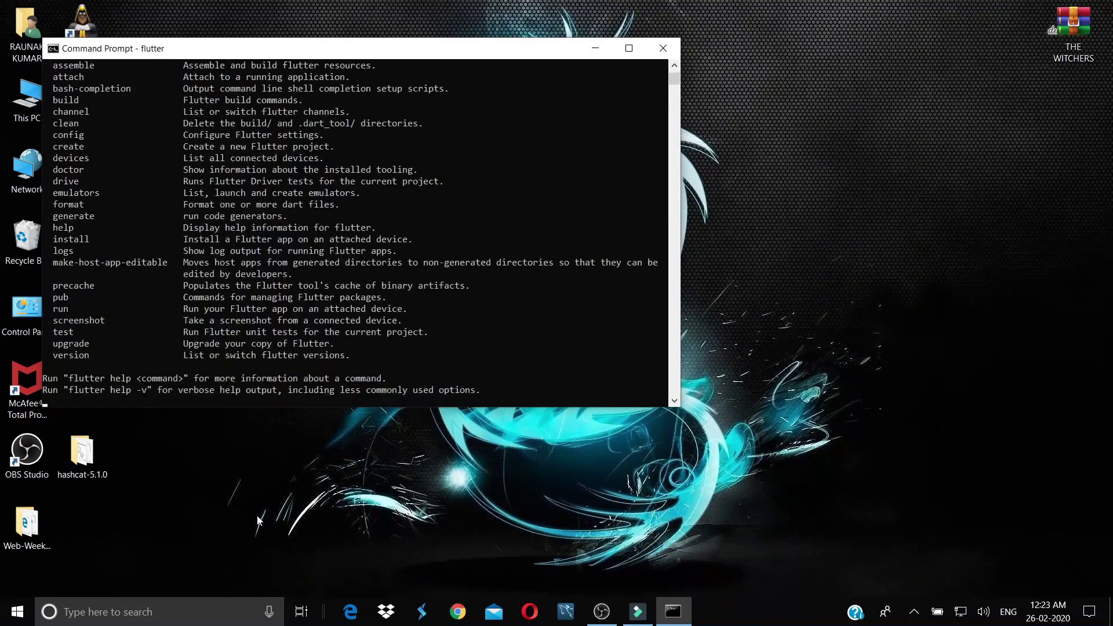
pyautogui.click(629, 48)
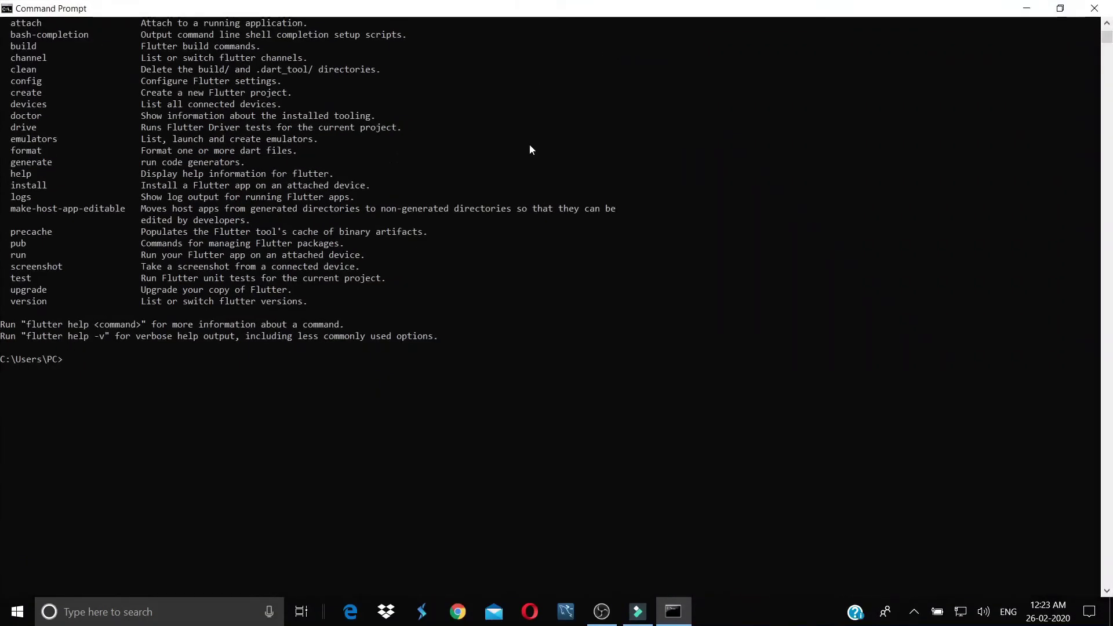
pyautogui.scroll(3, 530, 144)
pyautogui.scroll(5, 532, 235)
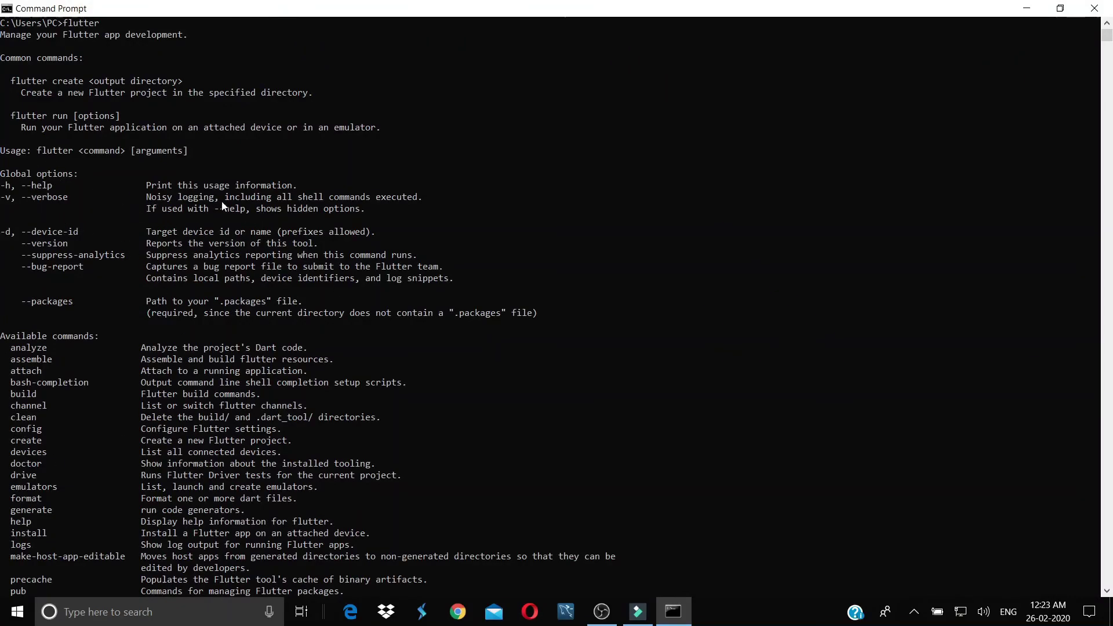
pyautogui.scroll(-3, 368, 284)
pyautogui.scroll(-2, 348, 270)
pyautogui.scroll(3, 294, 242)
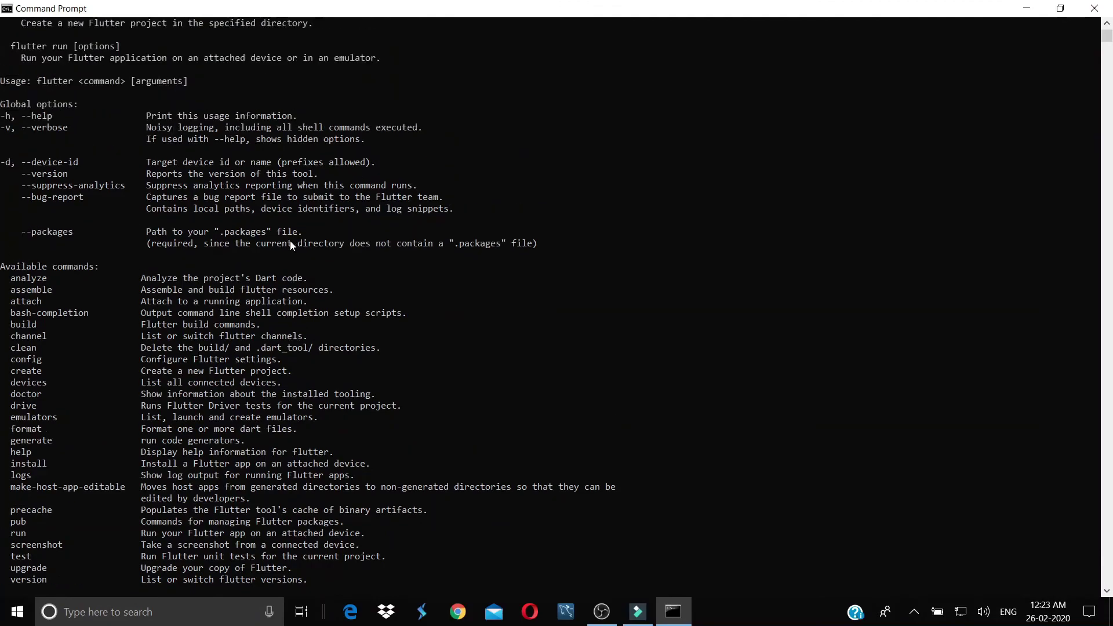
pyautogui.scroll(1, 293, 245)
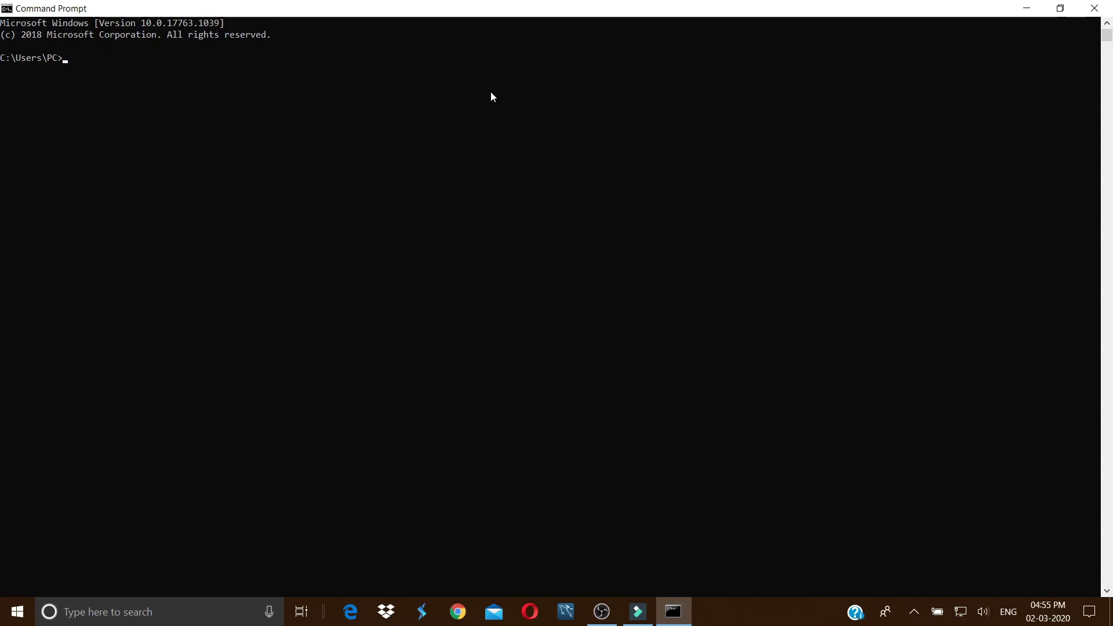
pyautogui.write('flutter doctor')
# Run flutter doctor, then flutter doctor --android-licenses to accept the Android SDK licenses.
pyautogui.press('Return')
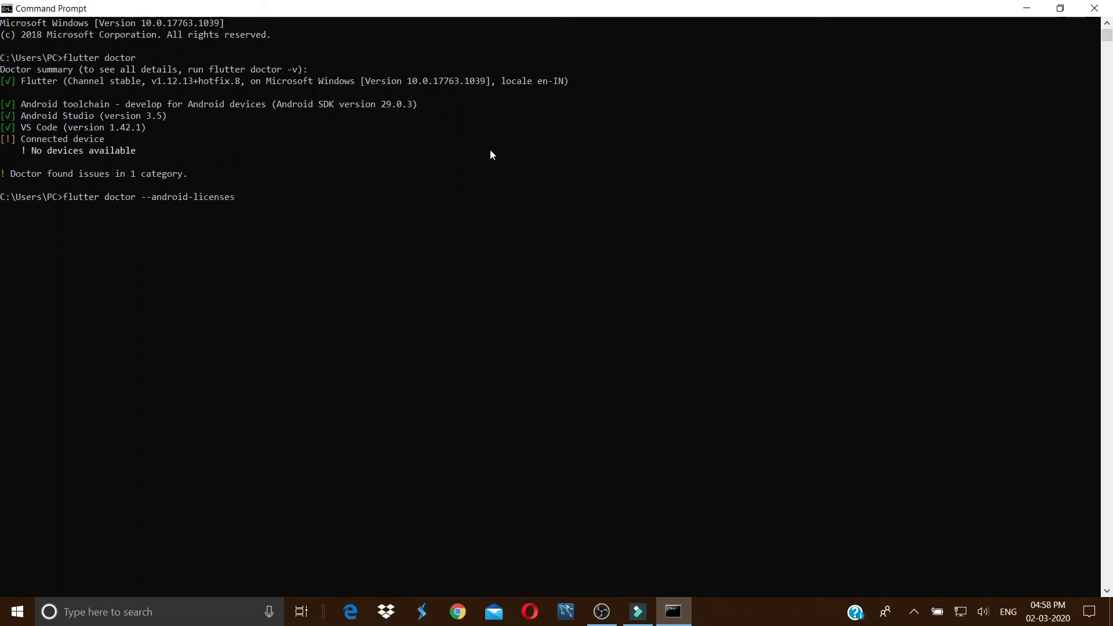
pyautogui.press('Return')
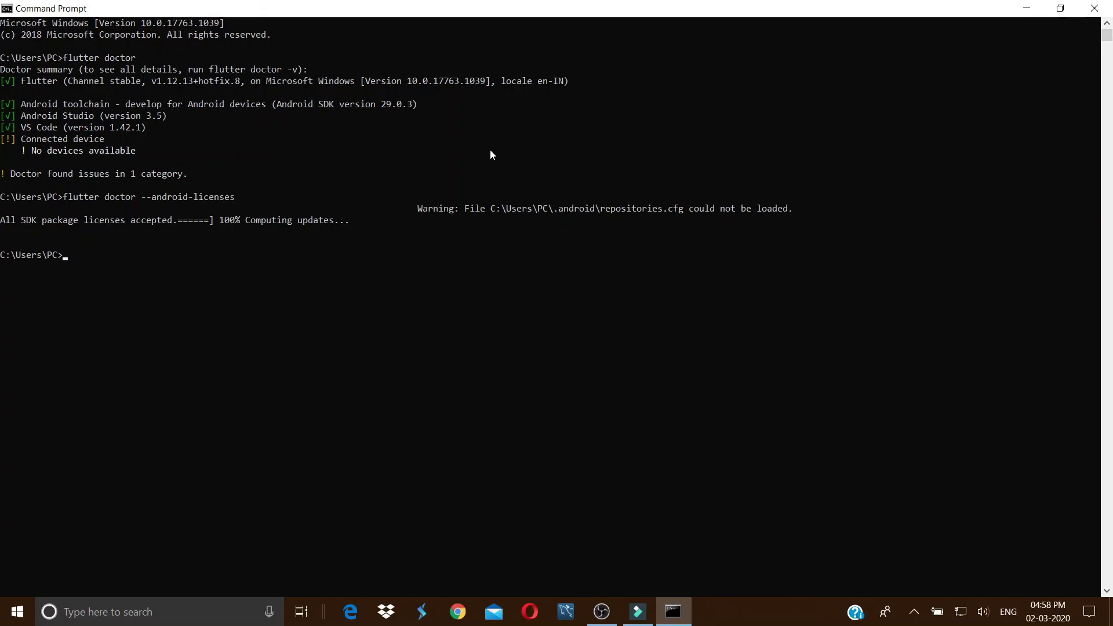
pyautogui.write('flutter doctor')
# Rerun flutter doctor to recheck the toolchain after accepting the Android licenses.
pyautogui.press('Return')
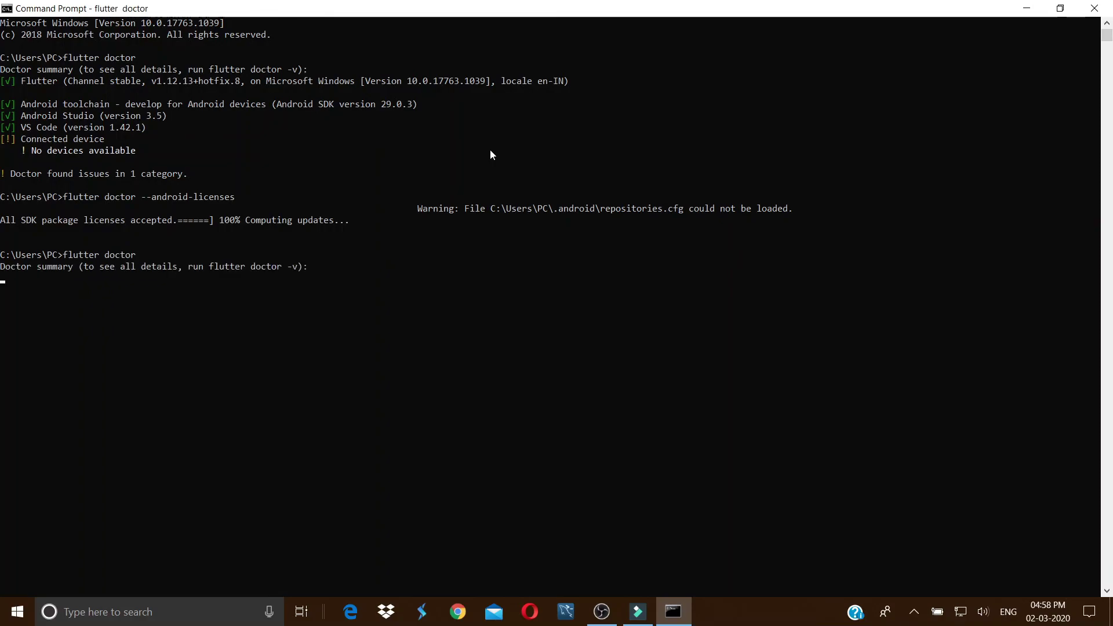